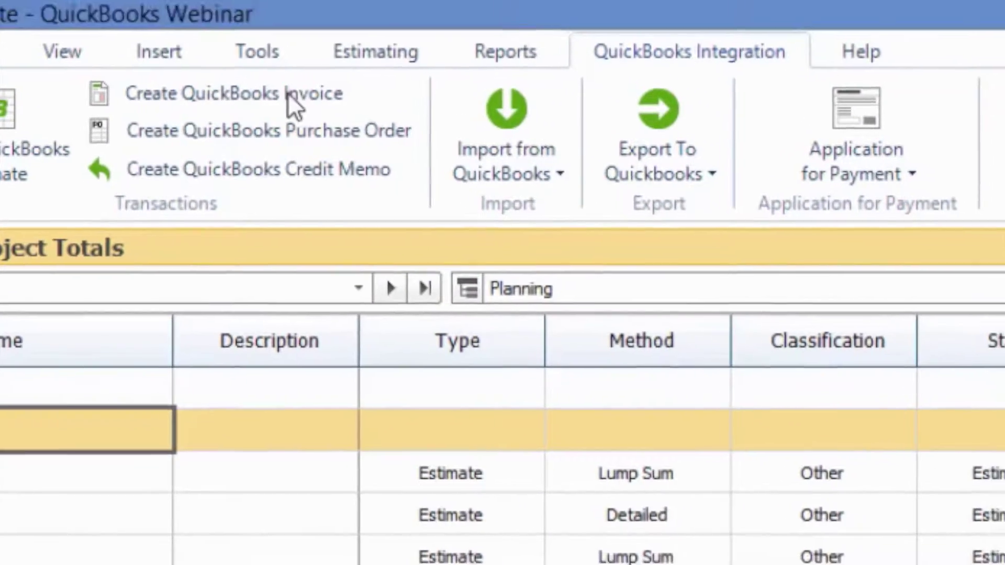
- Start a QuickBooks invoice from the estimate covering only the Planning category
left_click(293, 98)
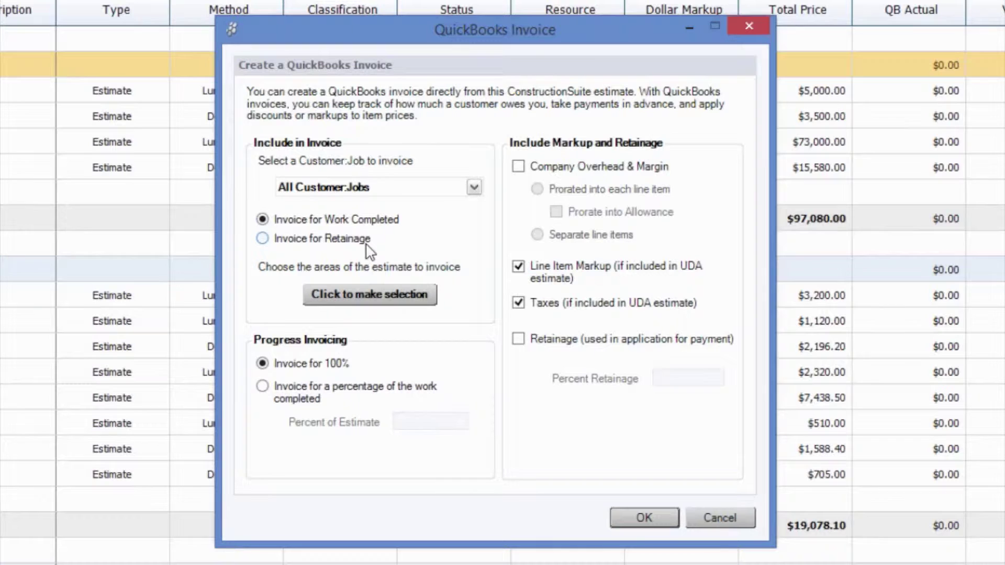
left_click(356, 296)
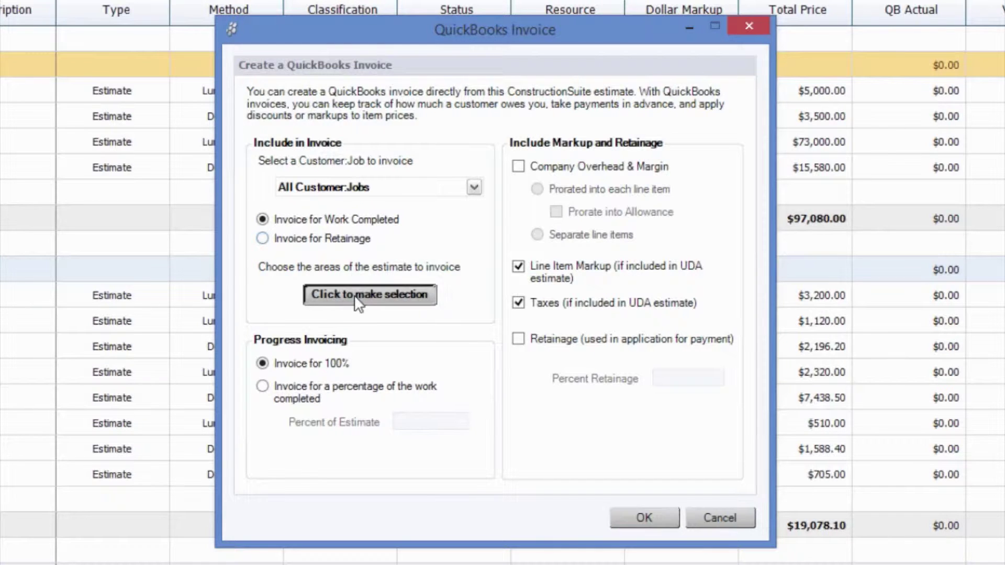
left_click(312, 102)
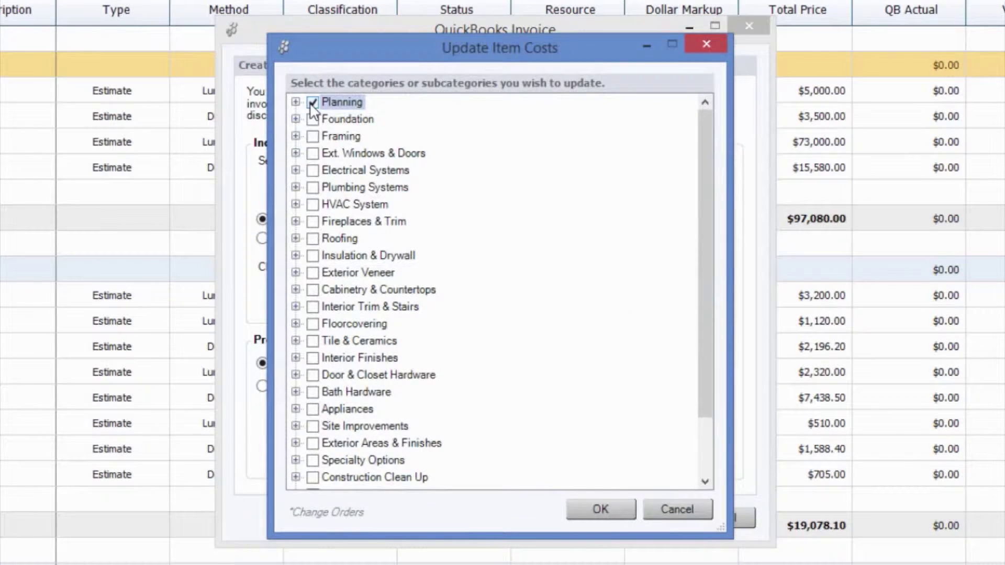
left_click(605, 509)
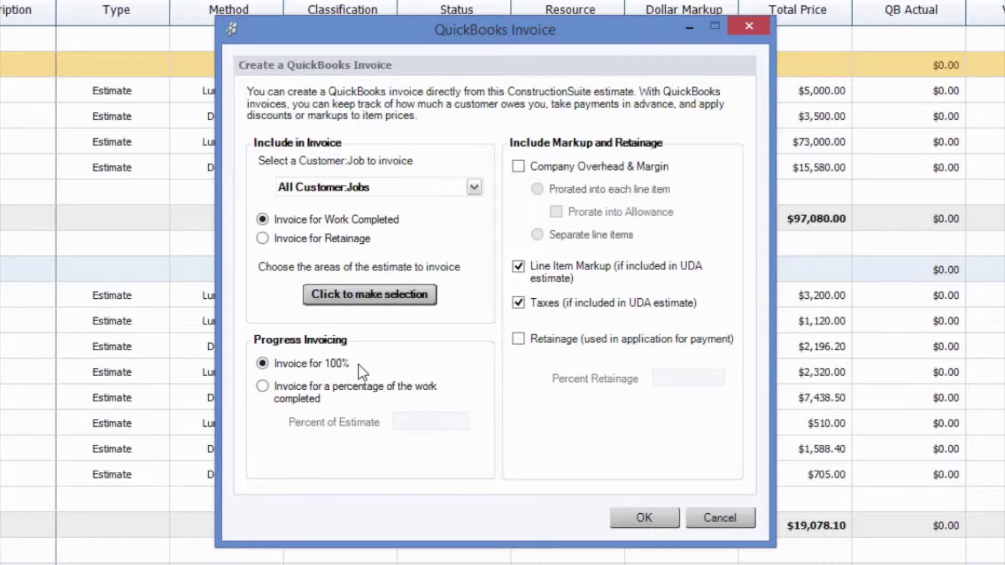
- Create the Planning invoice with 10% retainage withheld and acknowledge the success message
left_click(519, 341)
left_click(694, 377)
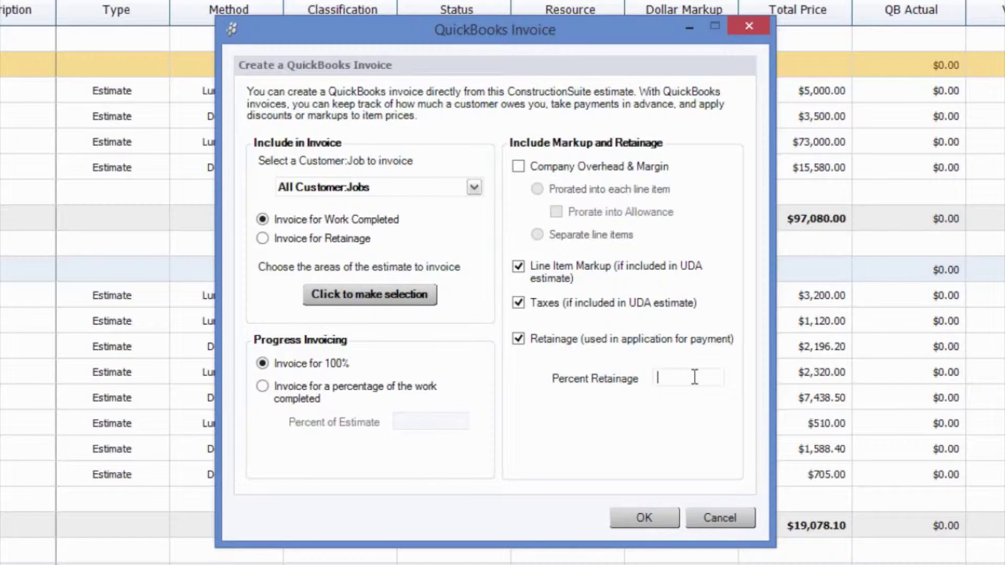
type("10")
left_click(648, 528)
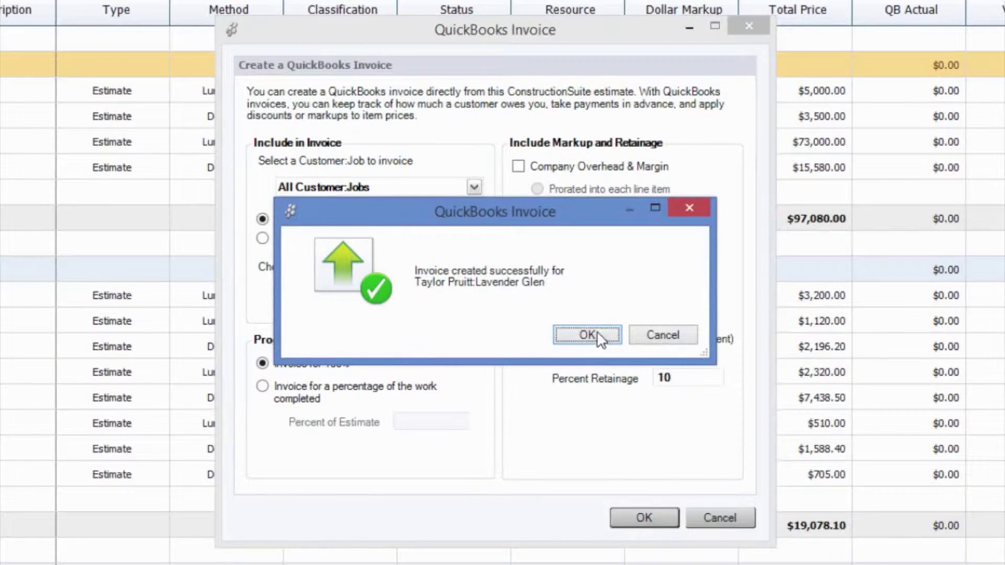
left_click(595, 333)
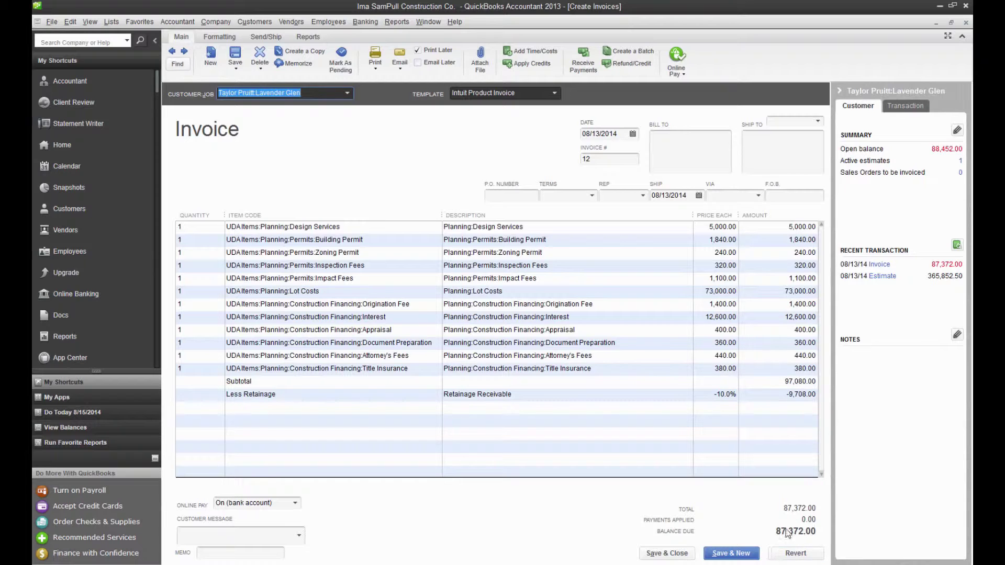
- Save invoice 12, then fill a new Lavender Glen invoice at 20% of the 365,852.50 estimate
left_click(666, 553)
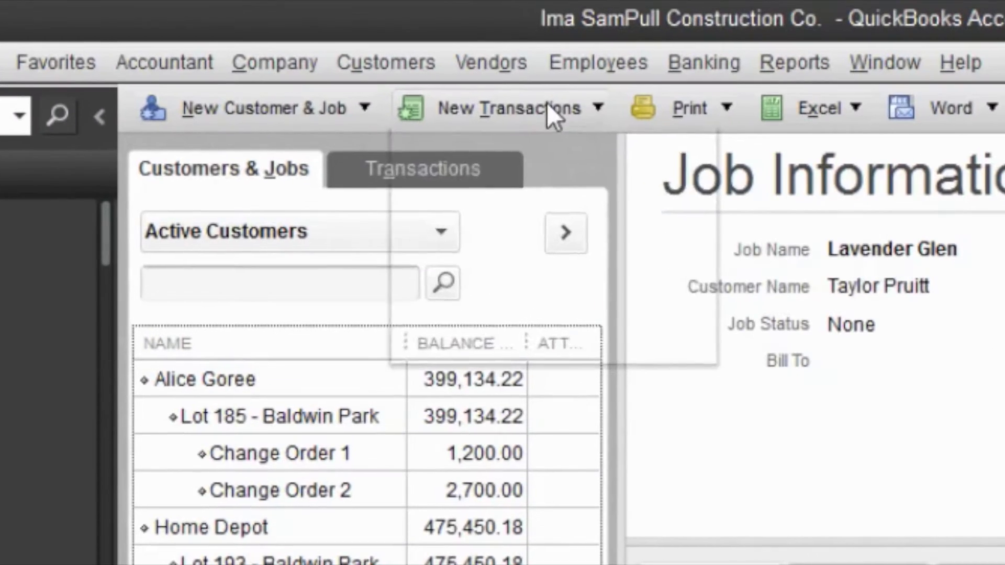
left_click(546, 105)
left_click(504, 219)
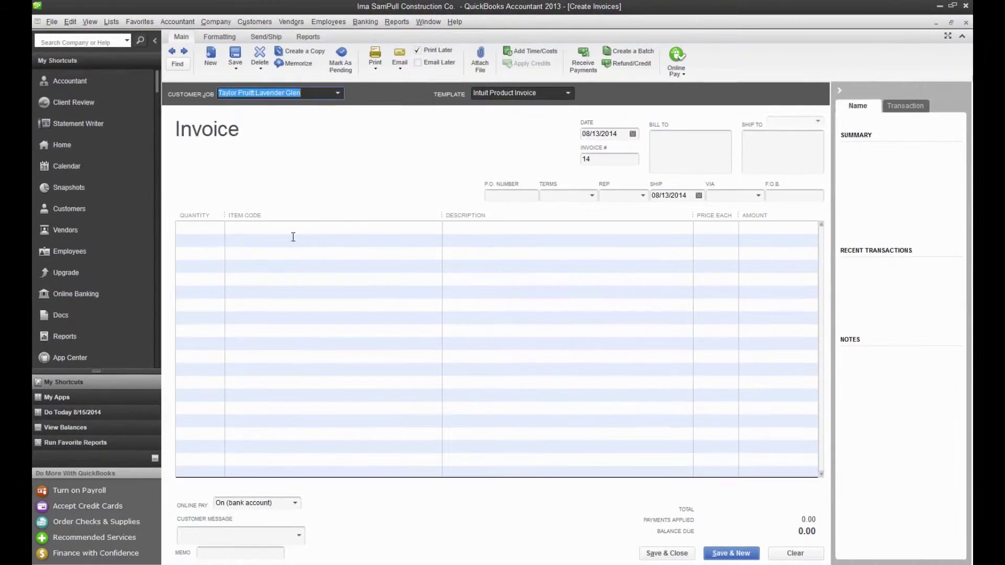
left_click(339, 339)
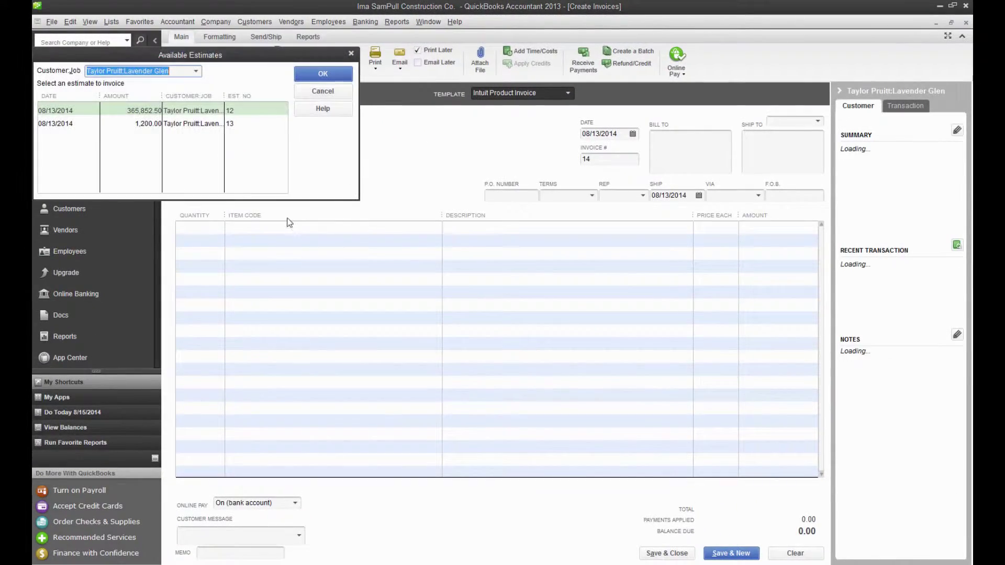
left_click(323, 74)
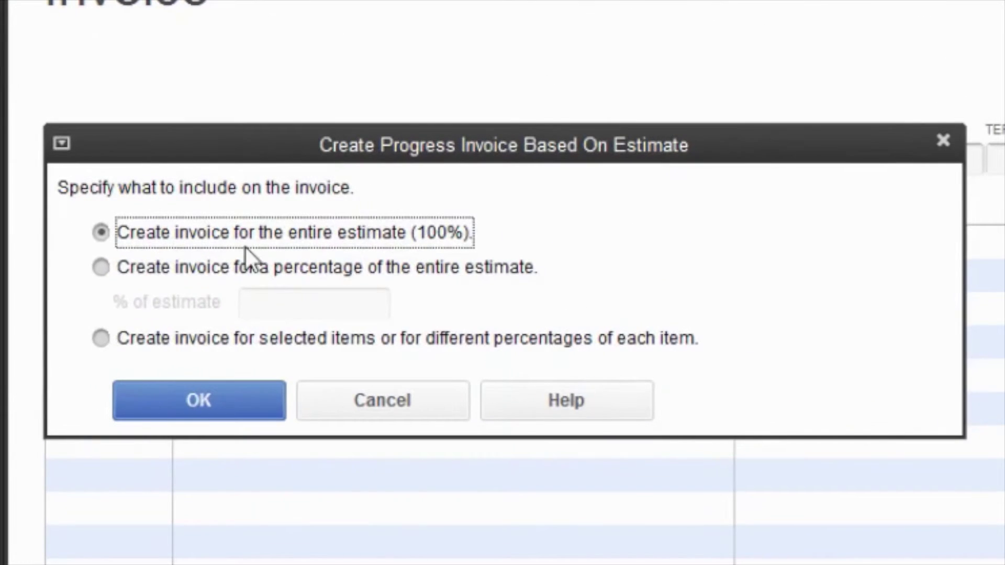
left_click(102, 267)
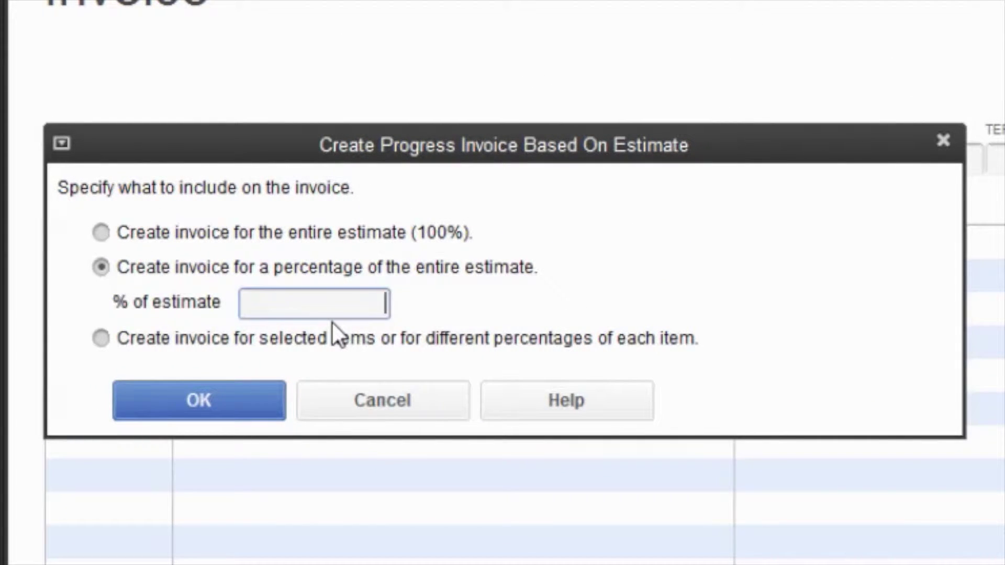
type("20")
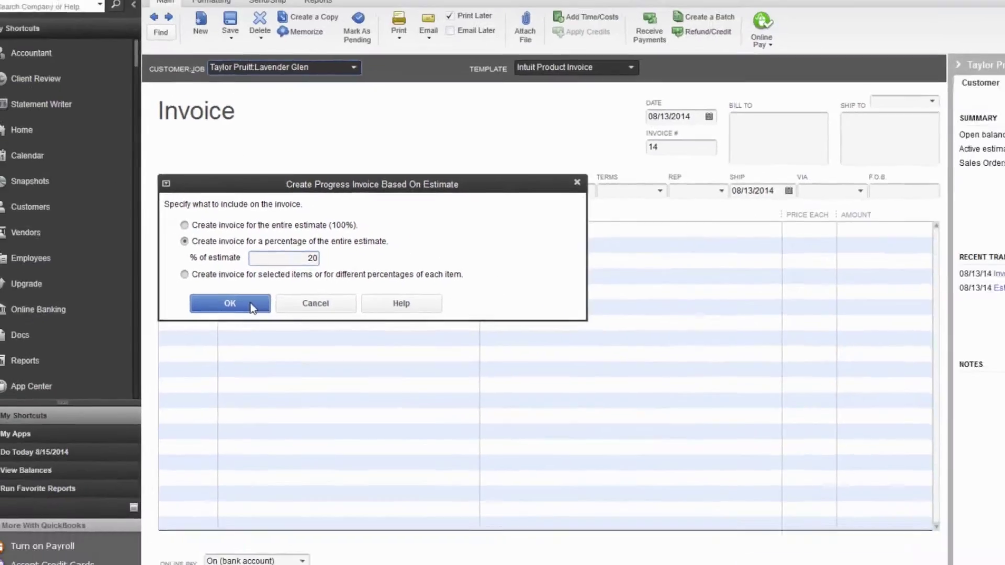
left_click(230, 303)
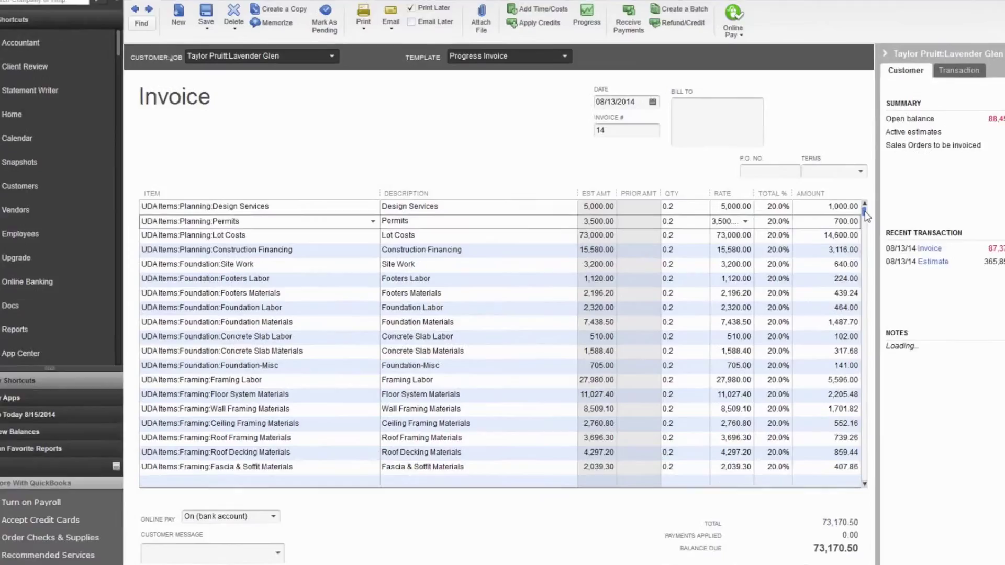
- Append a Subtotal line and a Less Retainage line at -10% to invoice 14
scroll(820, 253, "down", 2)
left_click_drag(897, 221, 899, 488)
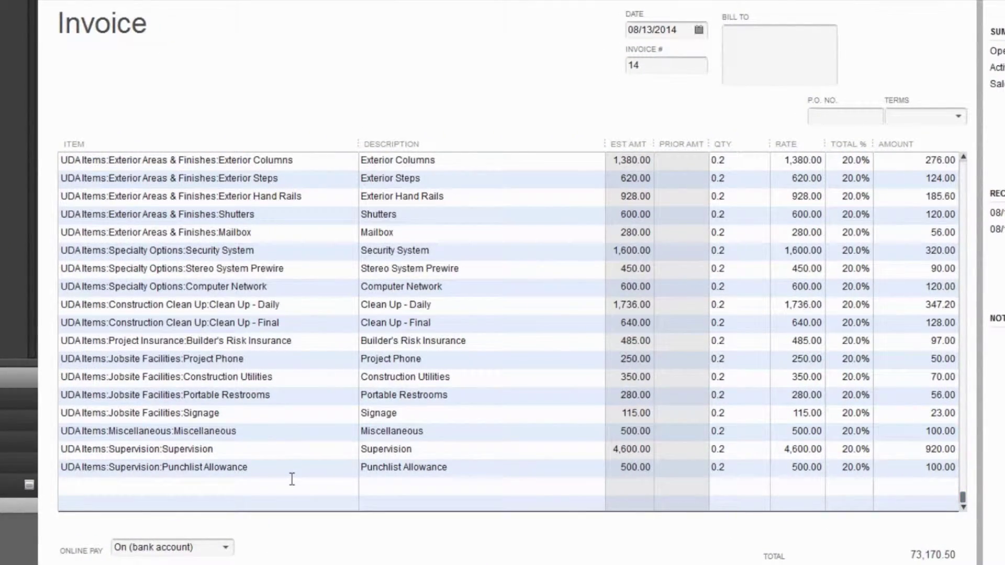
left_click(215, 485)
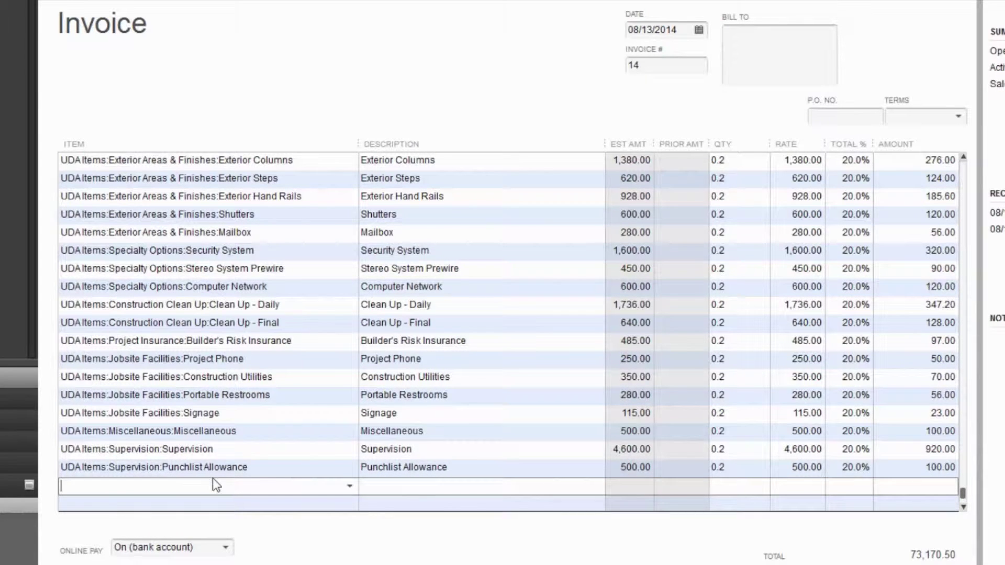
type("Subtotal")
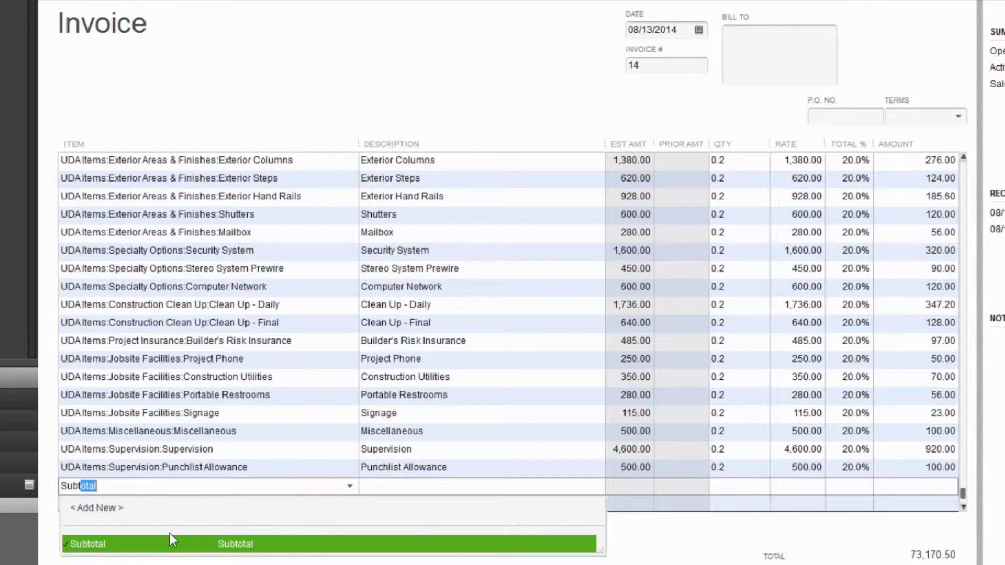
left_click(170, 537)
left_click(160, 487)
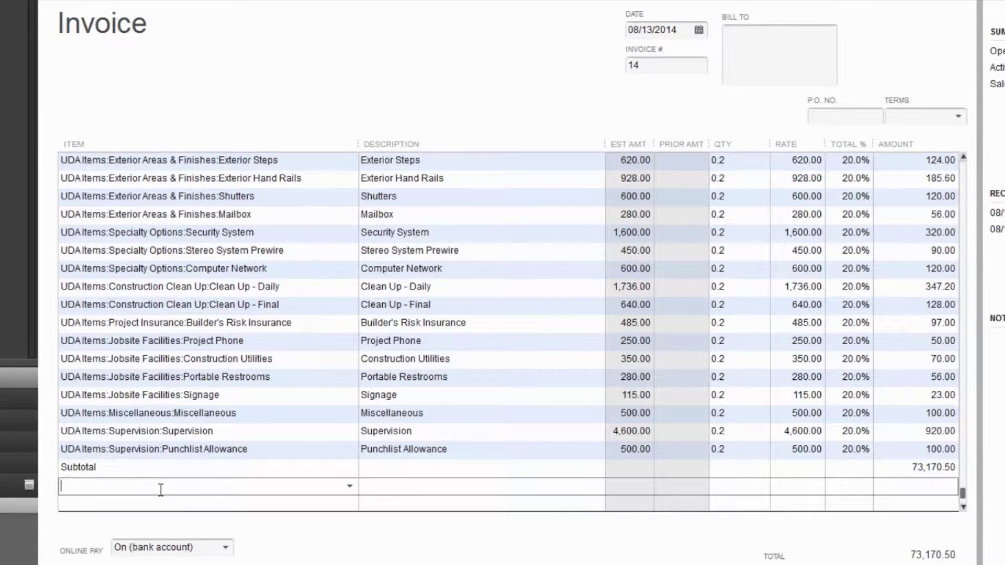
type("Less Retainage")
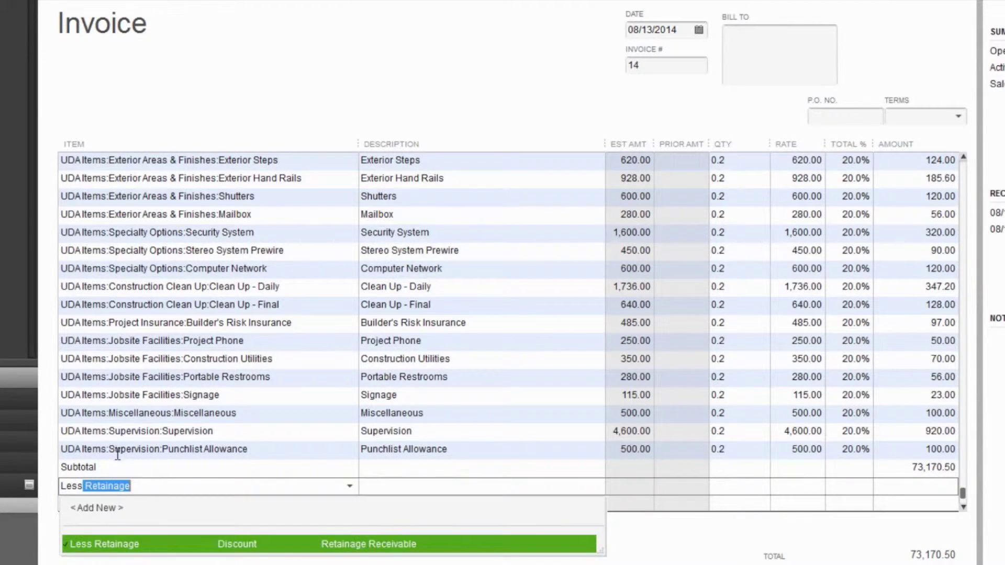
key("Tab")
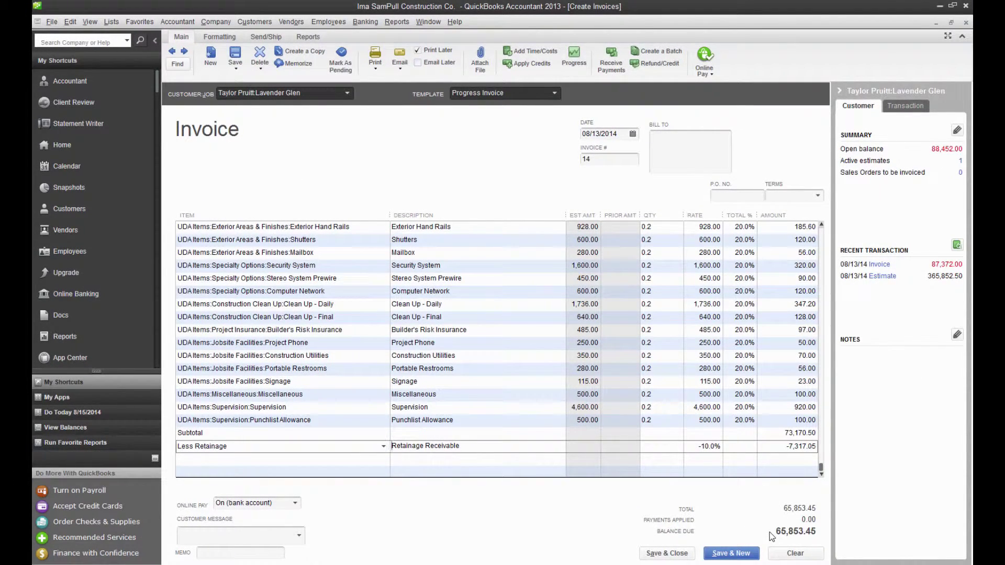
- Save and close invoice 14 at 65,853.45, skipping the spelling check
left_click(665, 553)
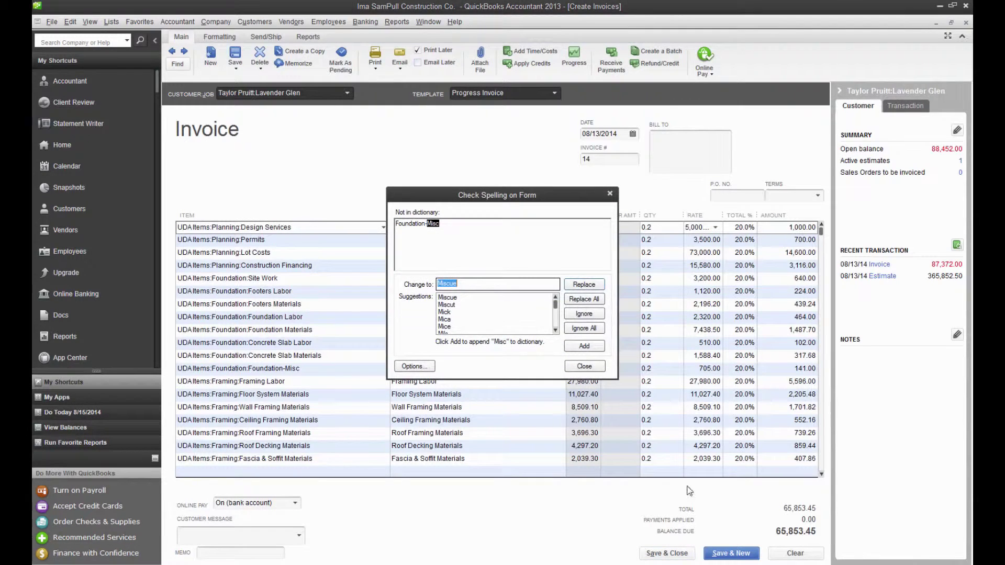
left_click(597, 368)
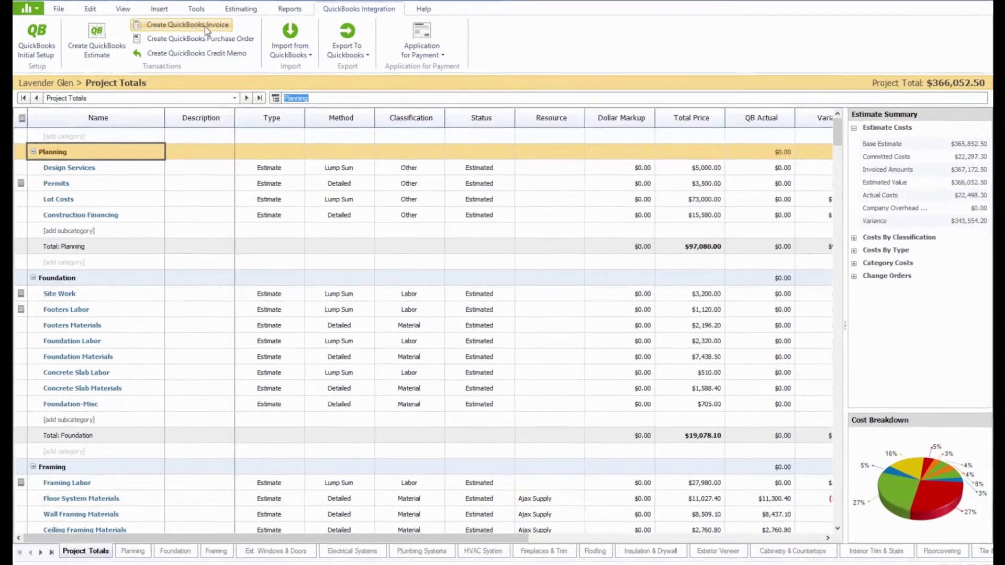
- Create a QuickBooks retainage invoice from the Lavender Glen estimate
left_click(206, 28)
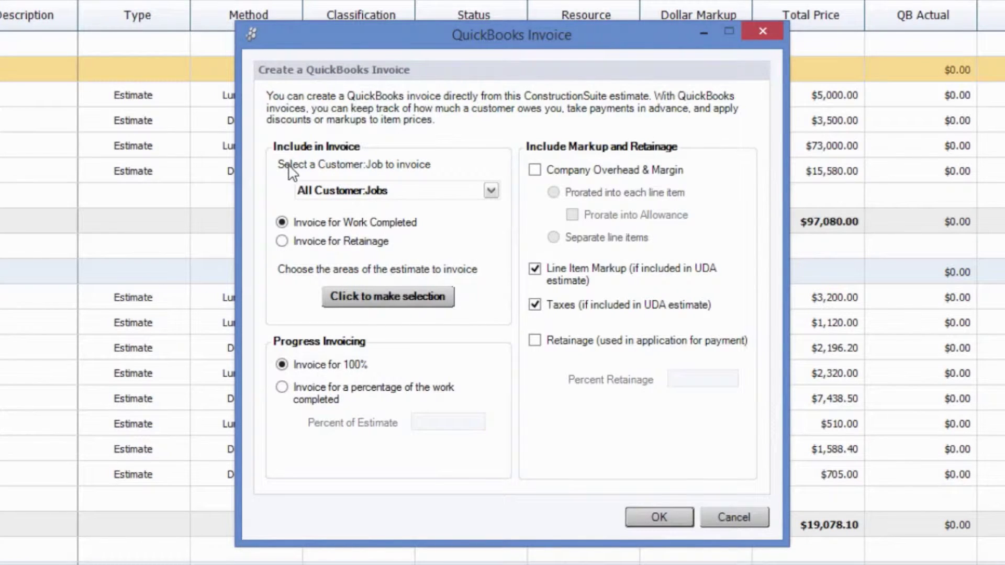
left_click(285, 243)
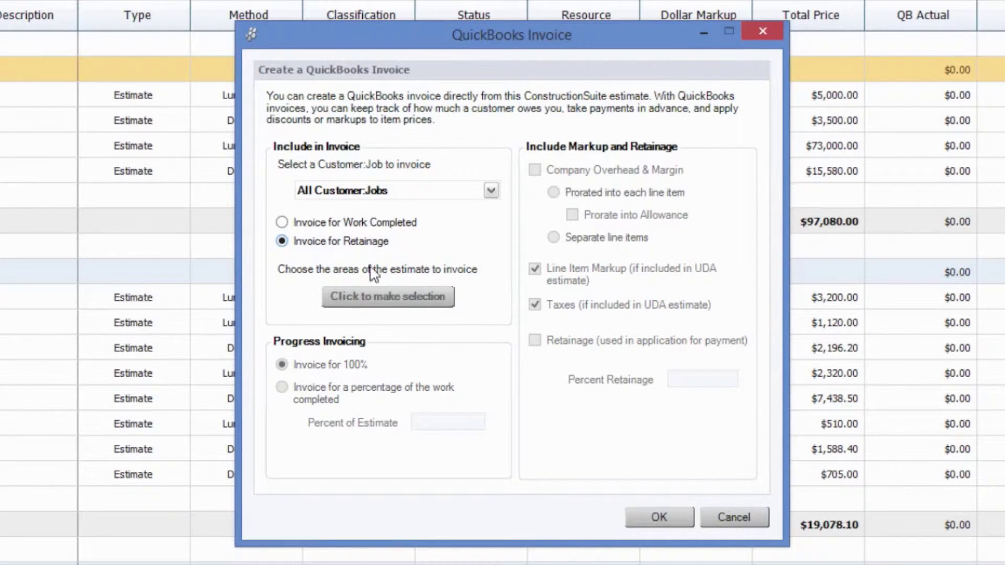
left_click(667, 515)
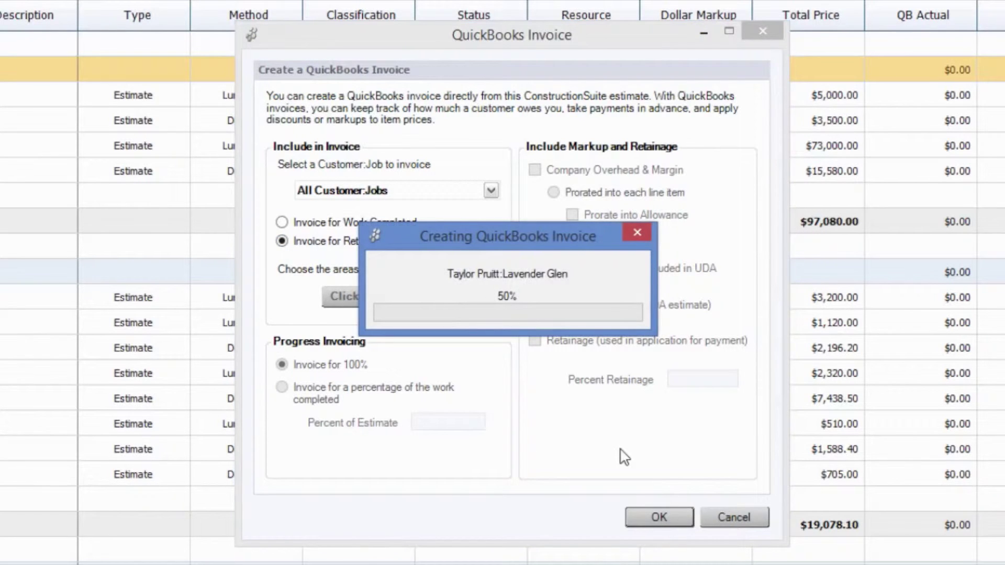